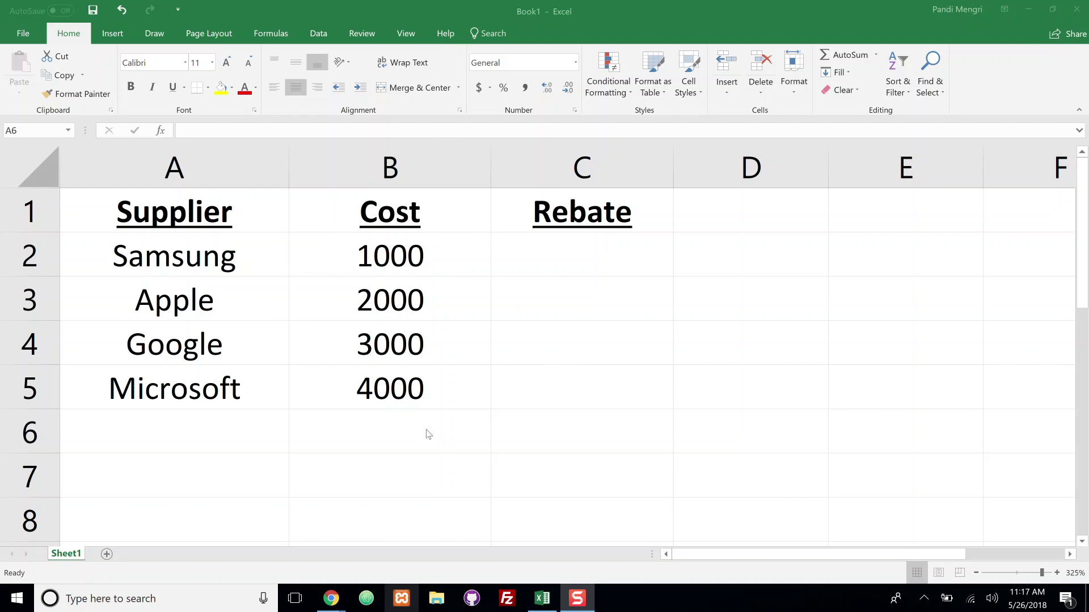
# Step: In C2, start the Rebate formula =IF(A2="Apple",B2*.20, so Apple gets a 20% rebate
pyautogui.click(574, 266)
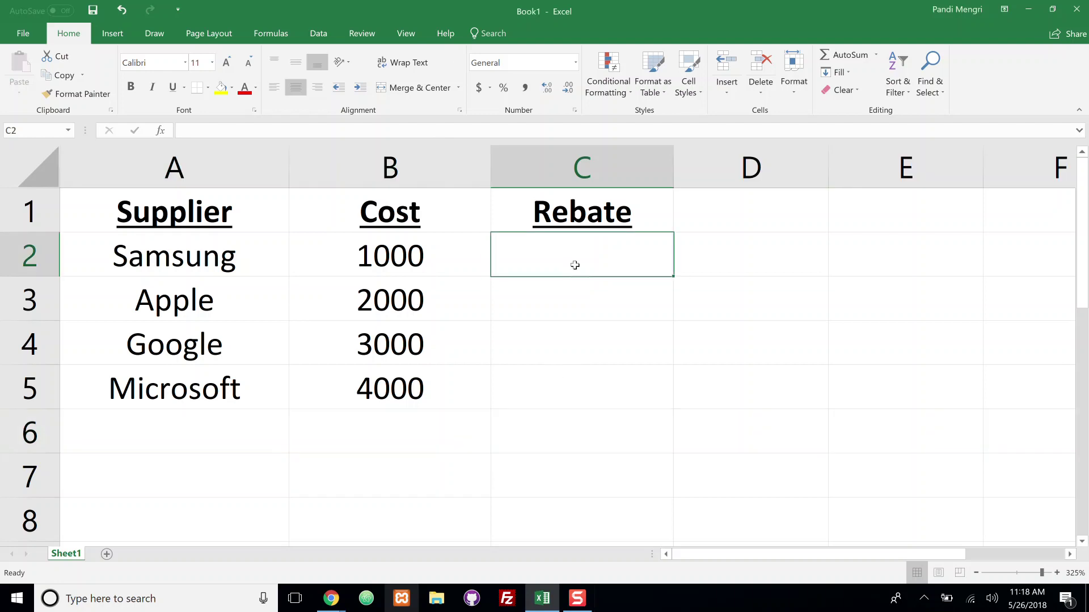
pyautogui.write('=if')
pyautogui.press('Tab')
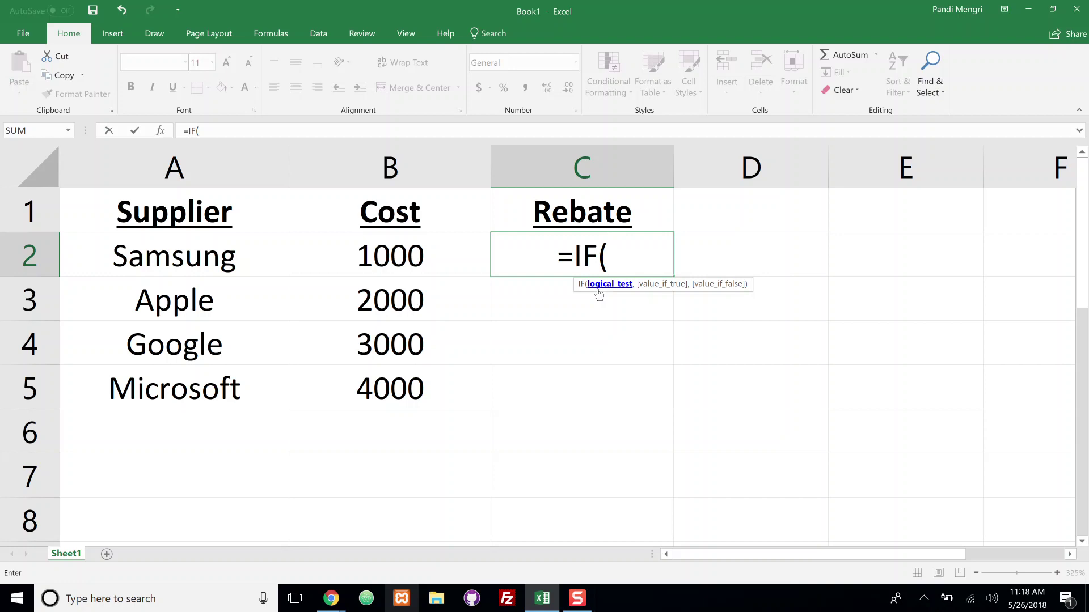
pyautogui.write('A2=')
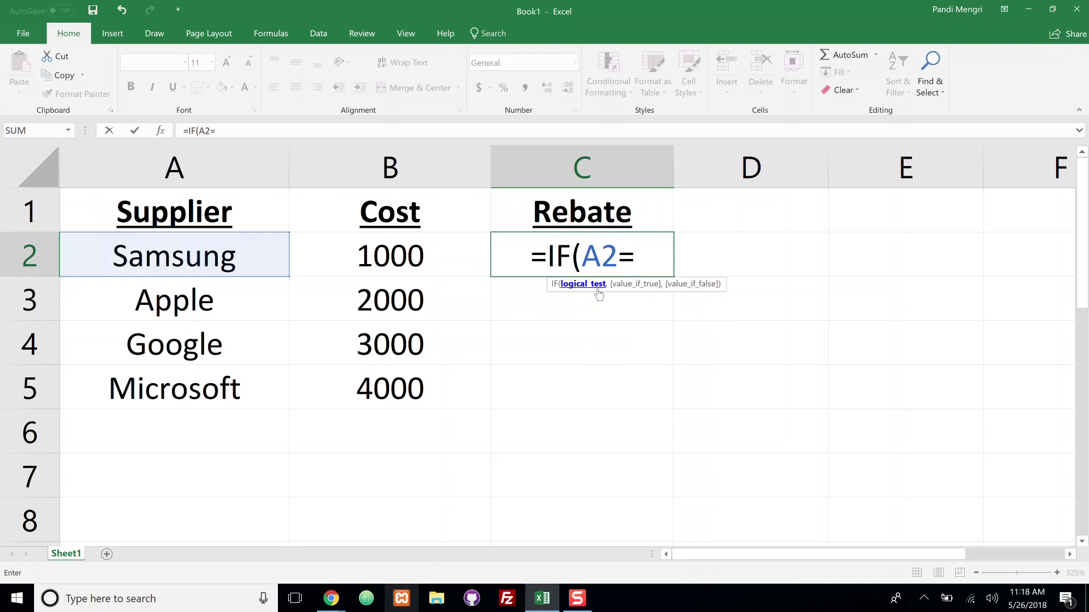
pyautogui.write('"Apple",')
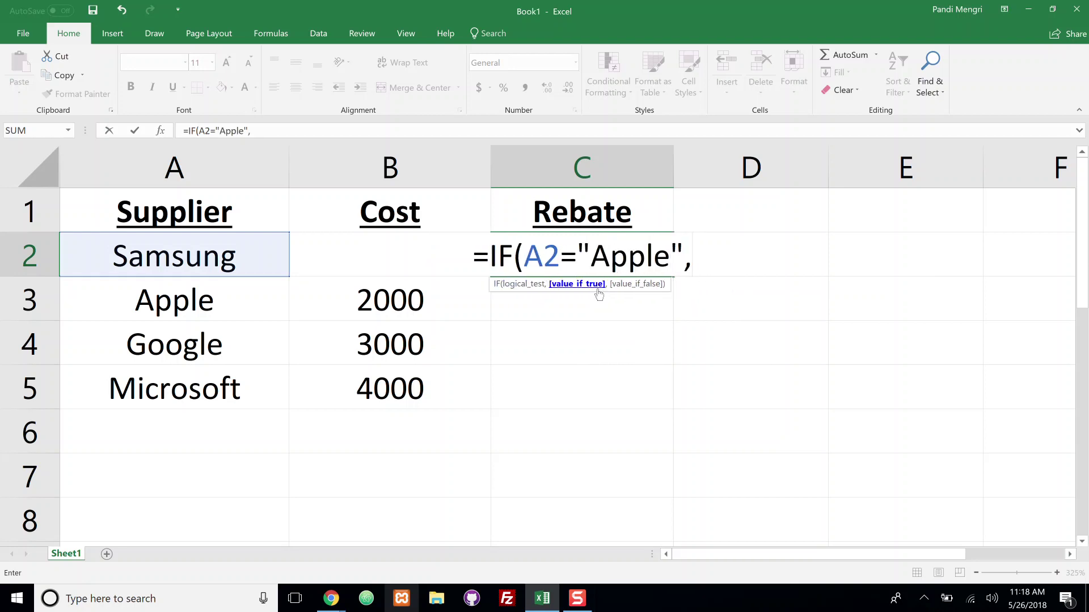
pyautogui.write('B2')
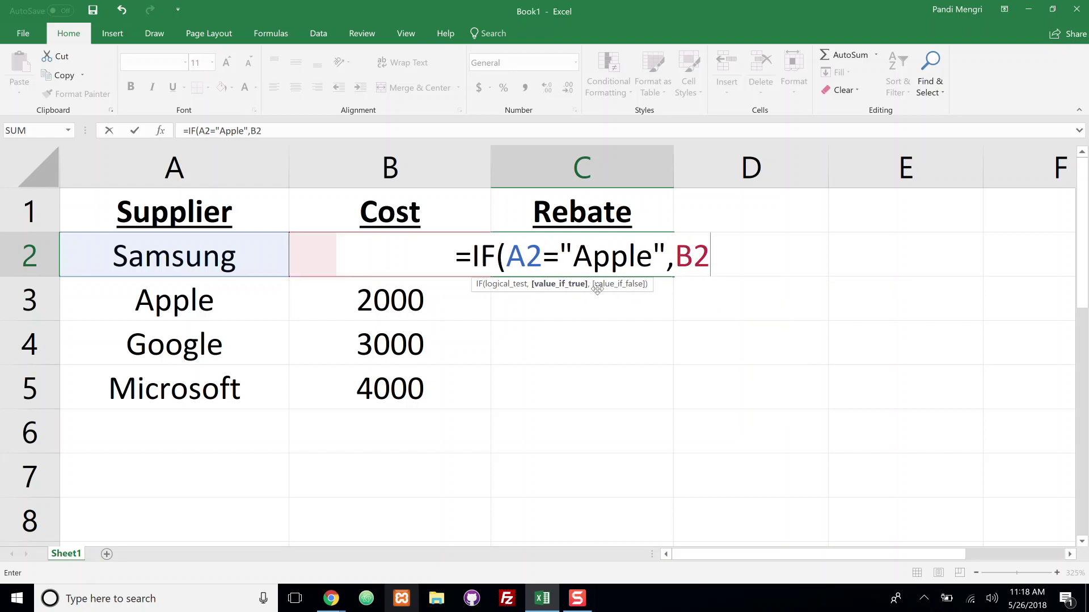
pyautogui.write('*')
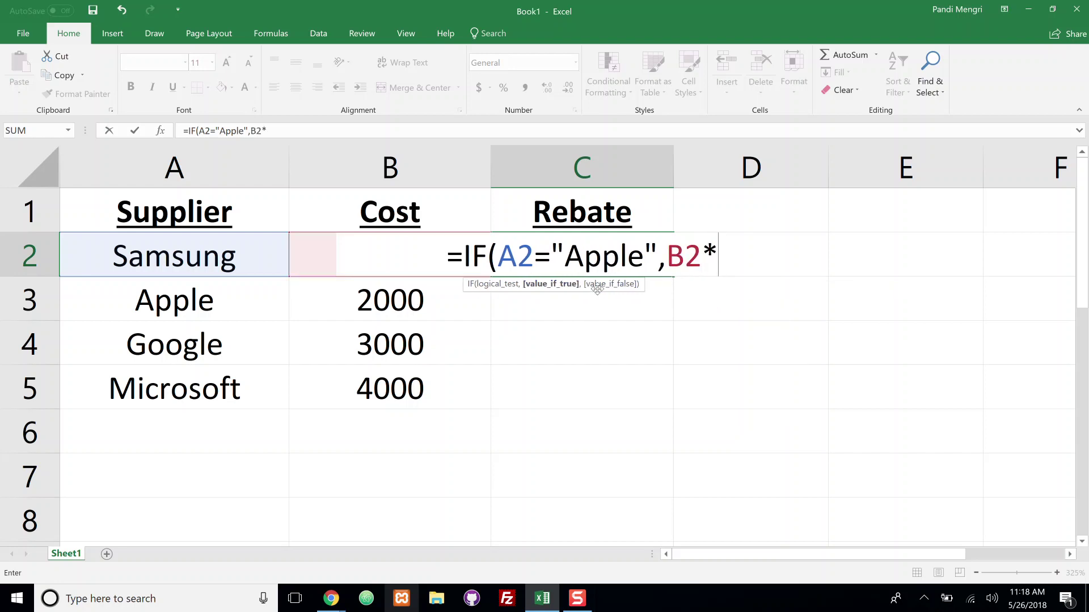
pyautogui.write('.20')
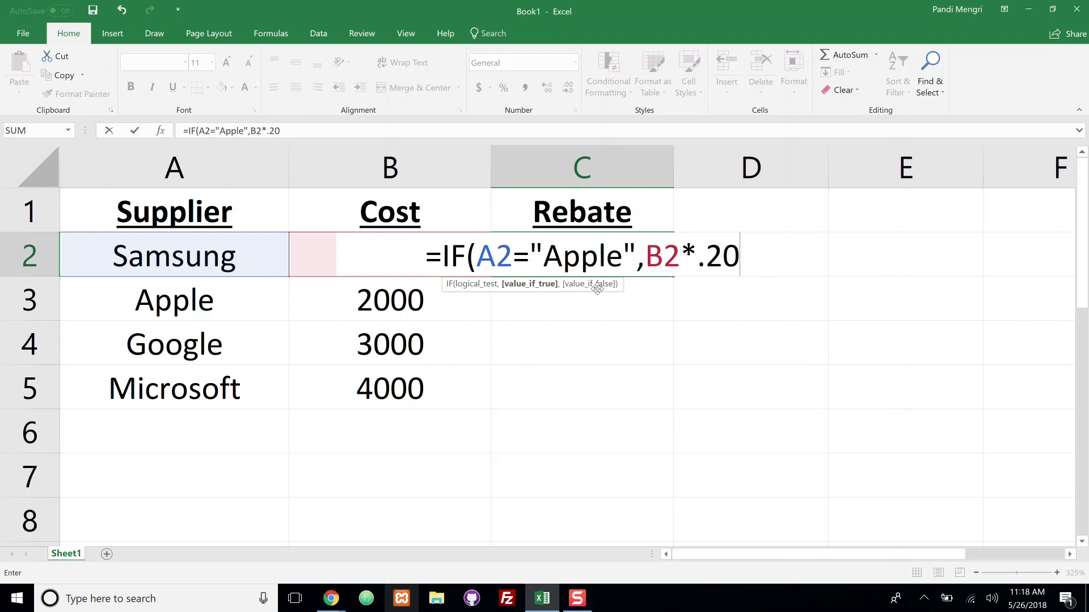
pyautogui.write(',')
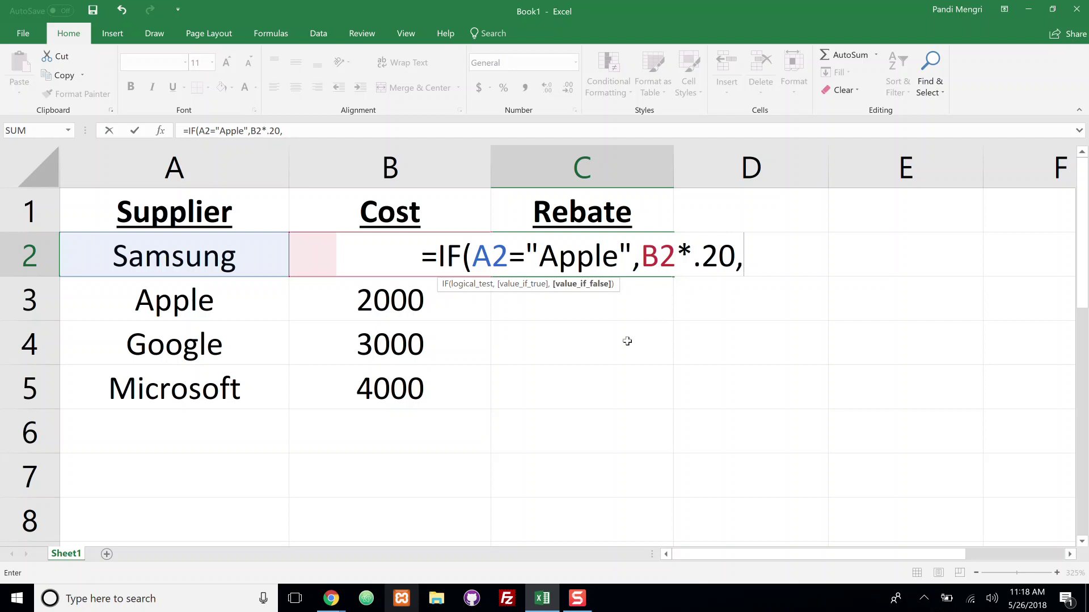
# Step: Nest IF(A2="Google",B2*.10, into C2's formula and open another nested IF
pyautogui.write('IF(A2="')
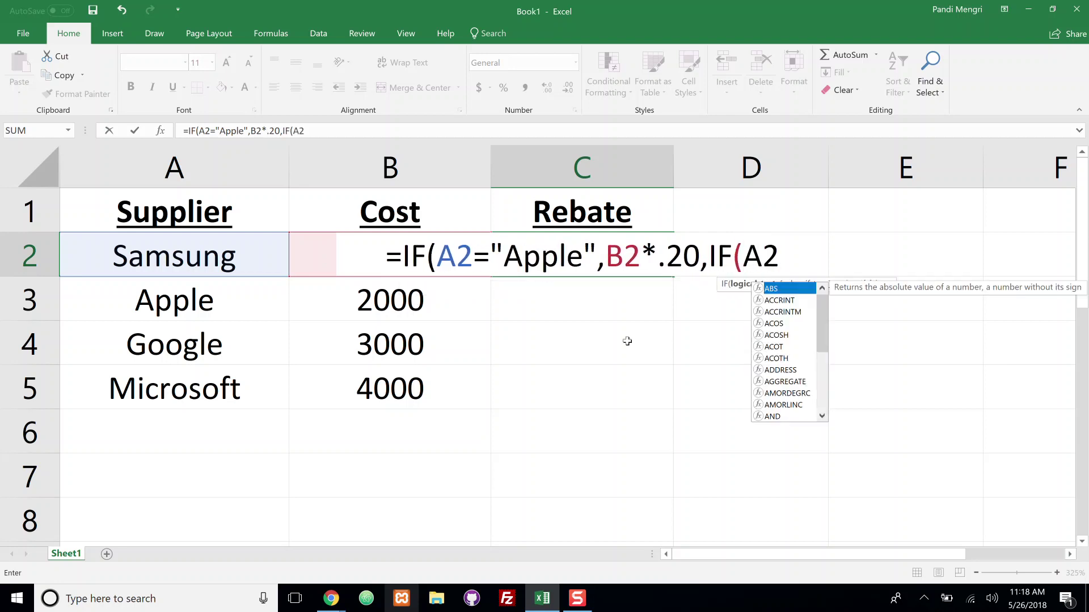
pyautogui.write('Go')
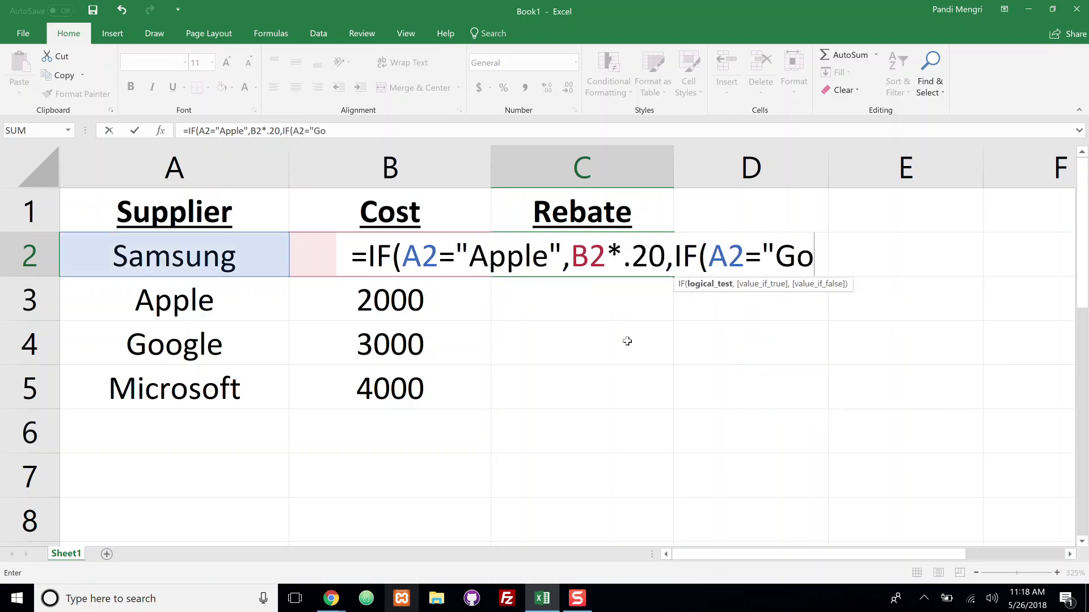
pyautogui.write('ogle",')
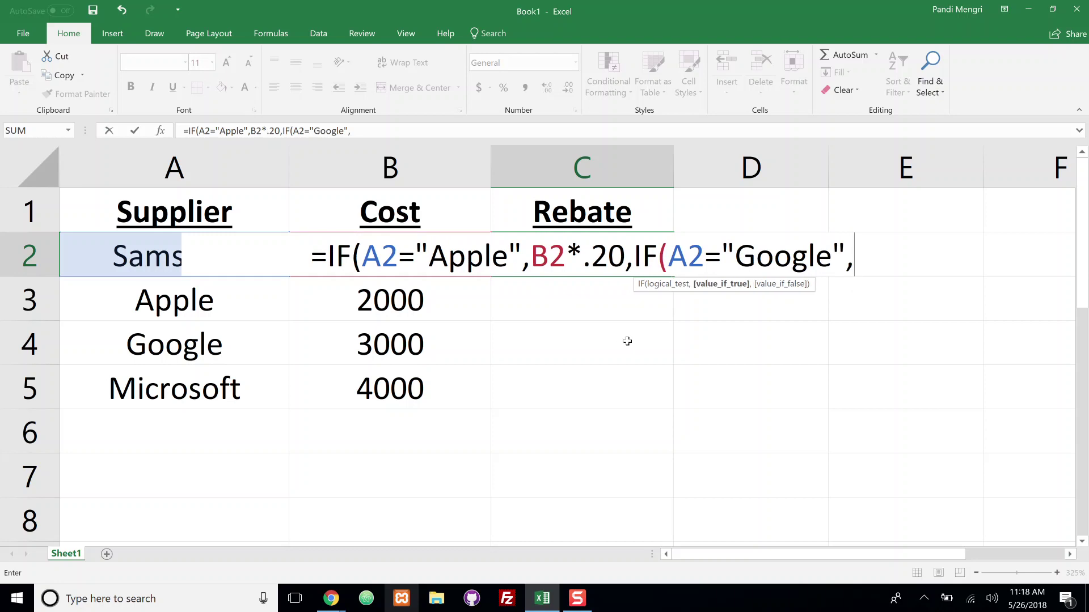
pyautogui.write('B2')
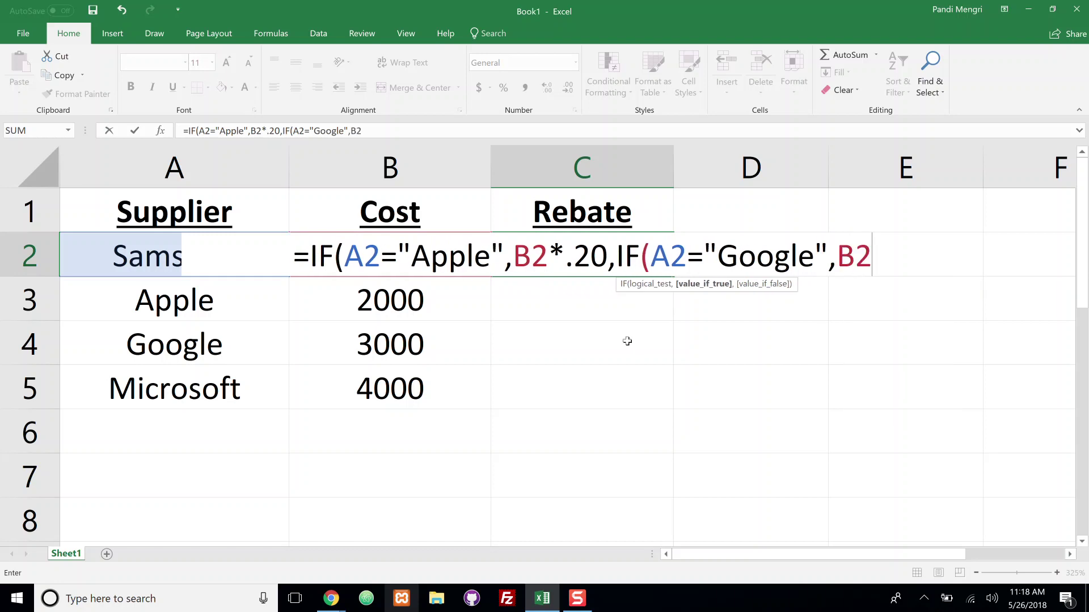
pyautogui.write('*.')
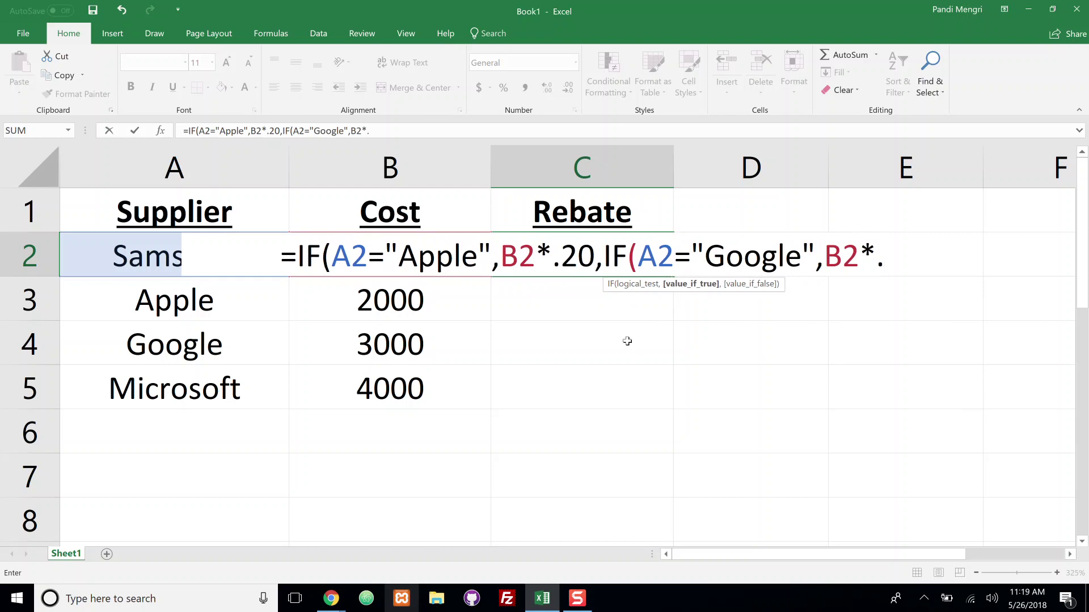
pyautogui.write('10')
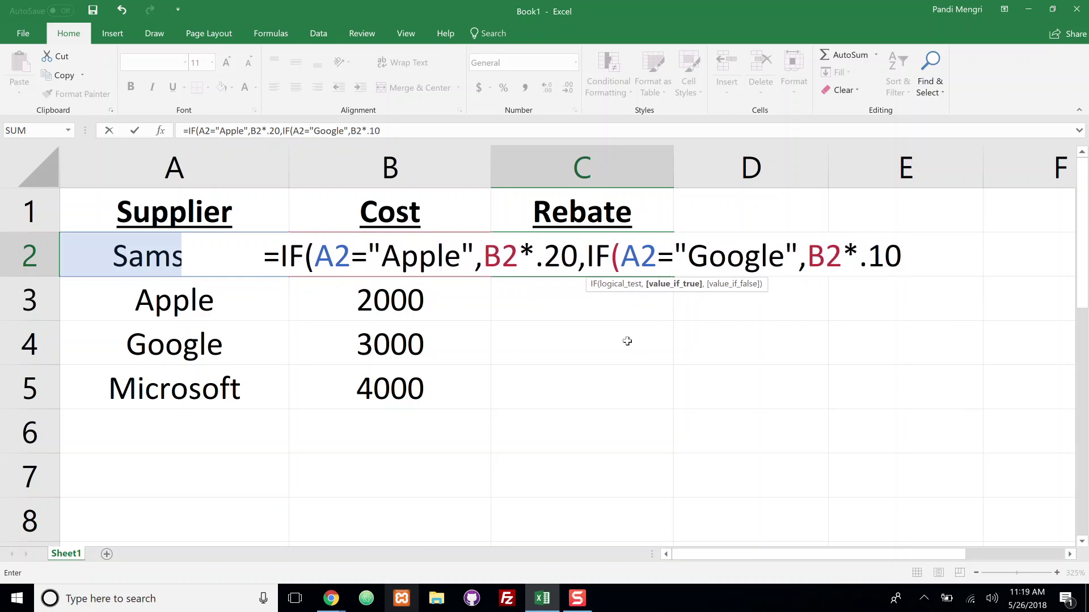
pyautogui.write(',')
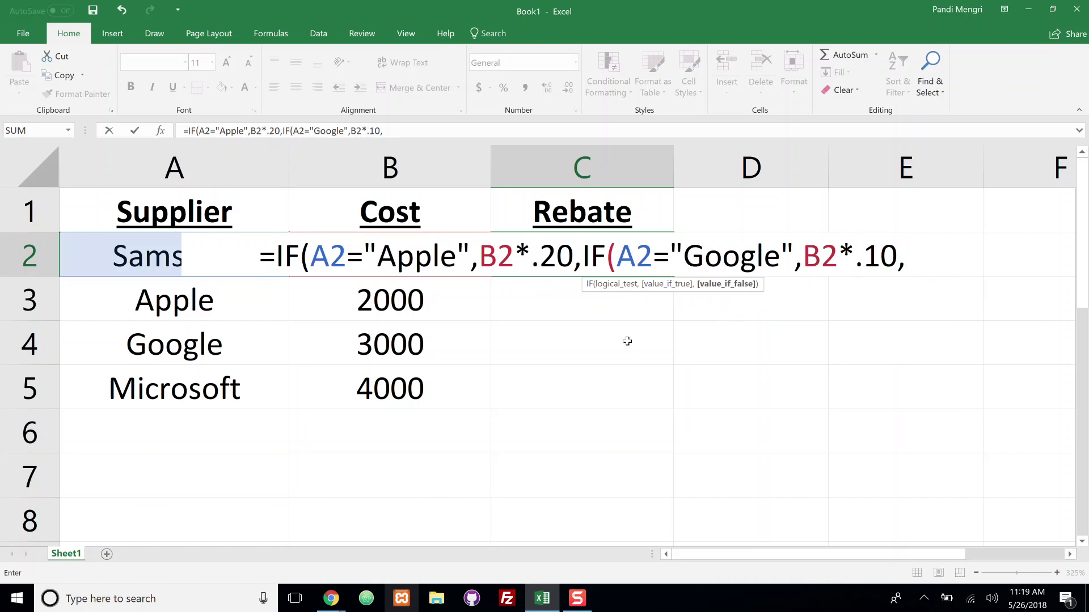
pyautogui.write('if')
pyautogui.press('Tab')
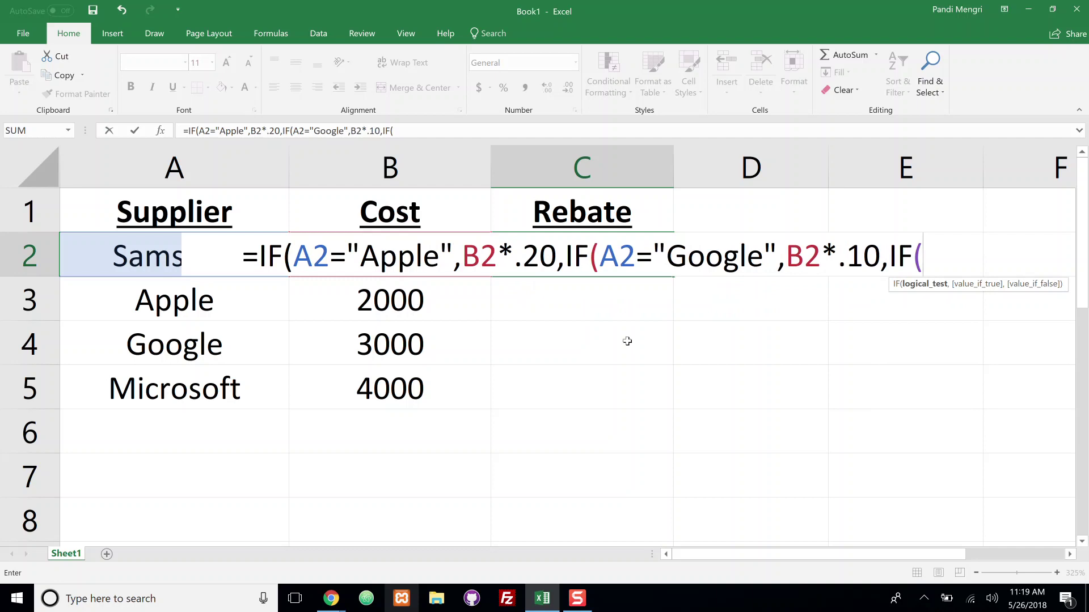
# Step: Add the Microsoft branch at 15% (B2*.15) and begin a Samsung test in C2's formula
pyautogui.write('A2="M')
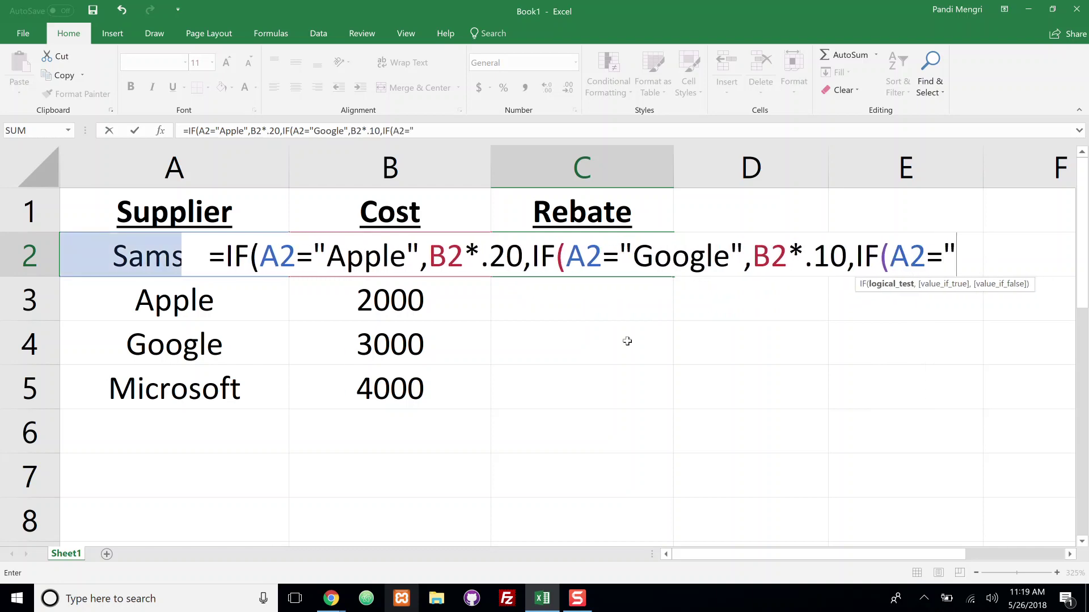
pyautogui.write('icro')
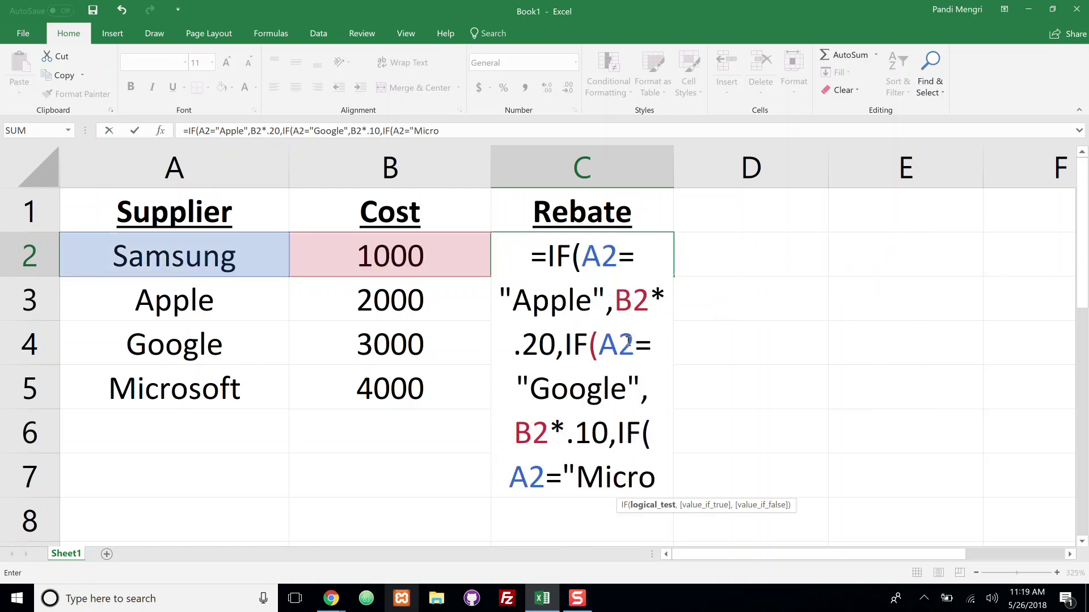
pyautogui.write('soft",')
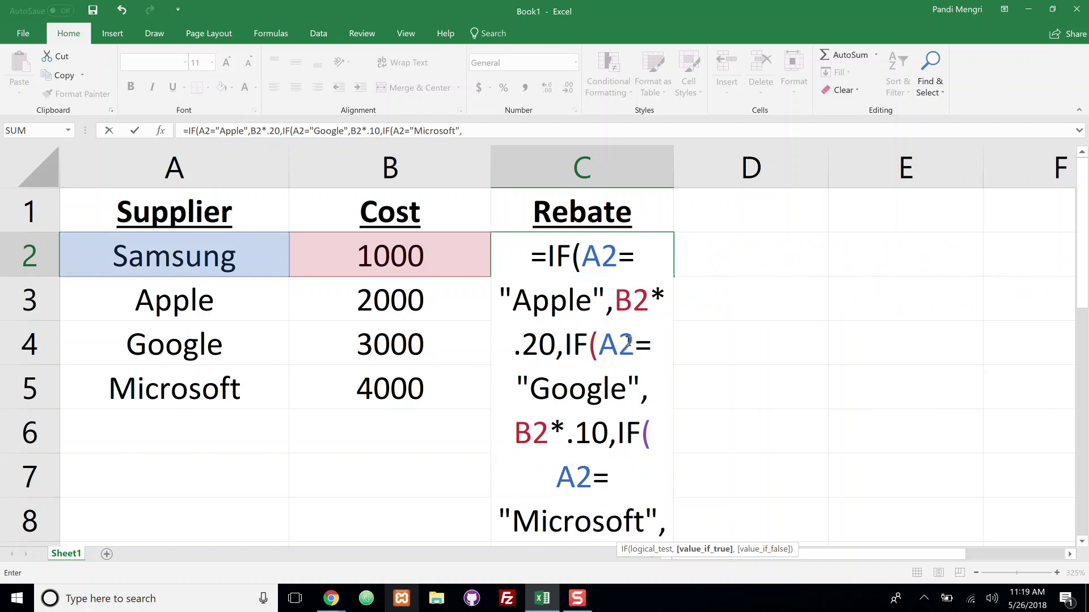
pyautogui.write('B2')
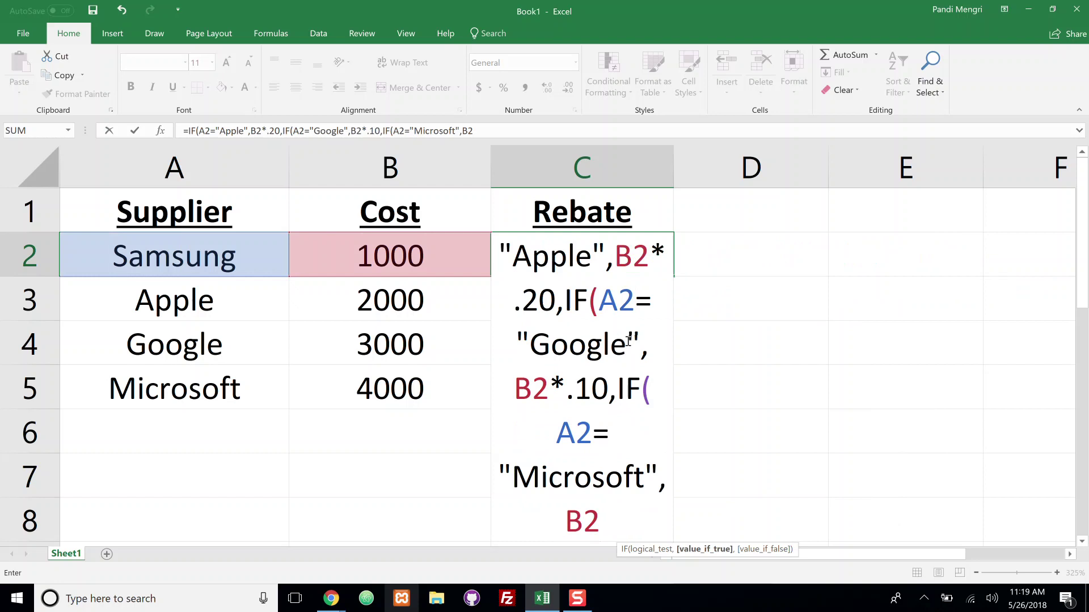
pyautogui.write('*.1')
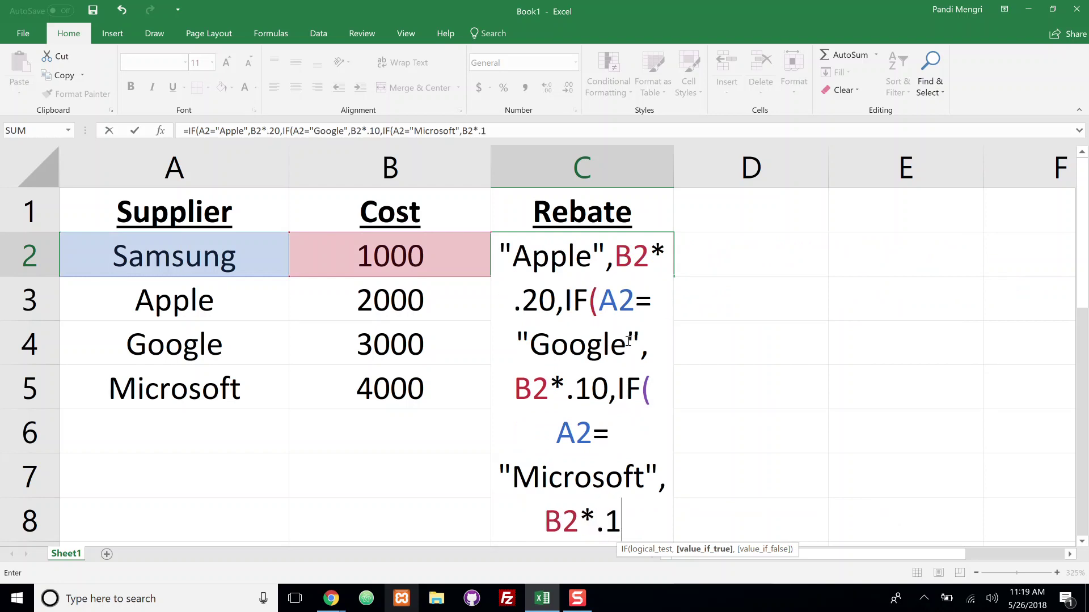
pyautogui.write('5,')
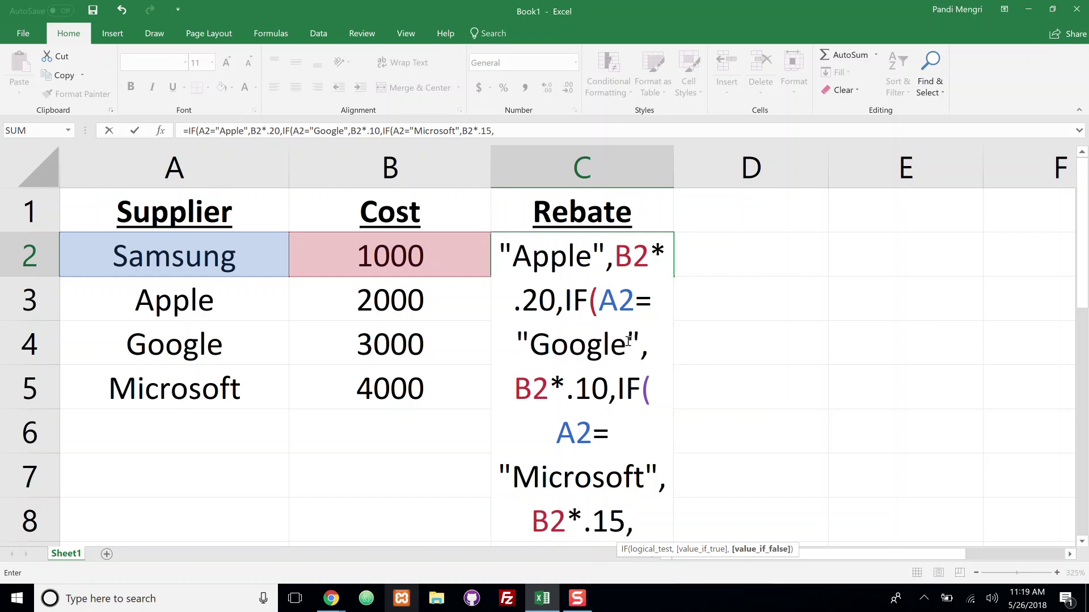
pyautogui.write('IF(A2')
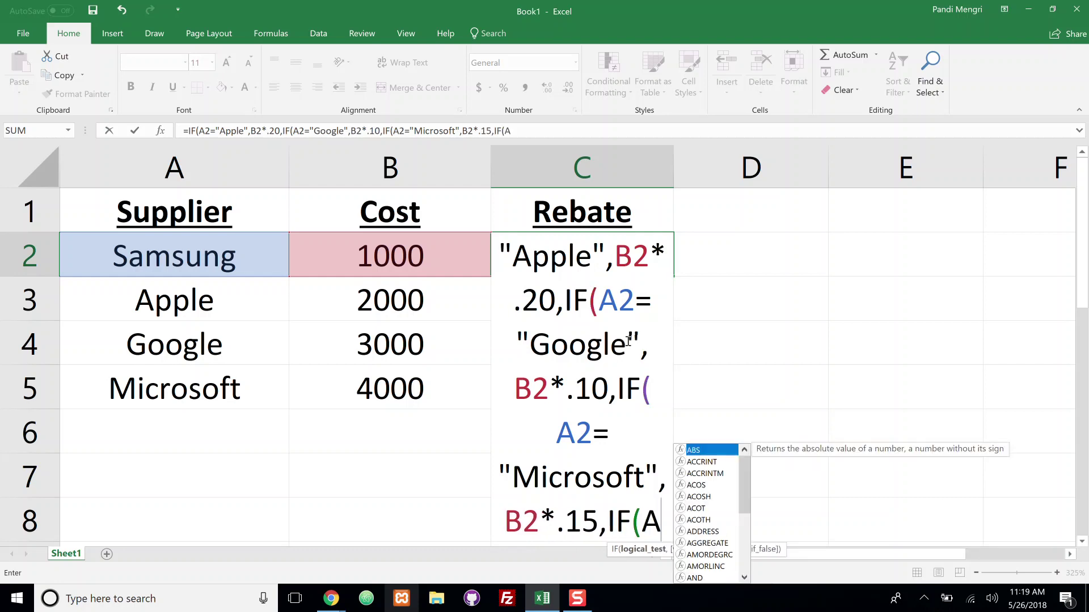
pyautogui.write('="Sa')
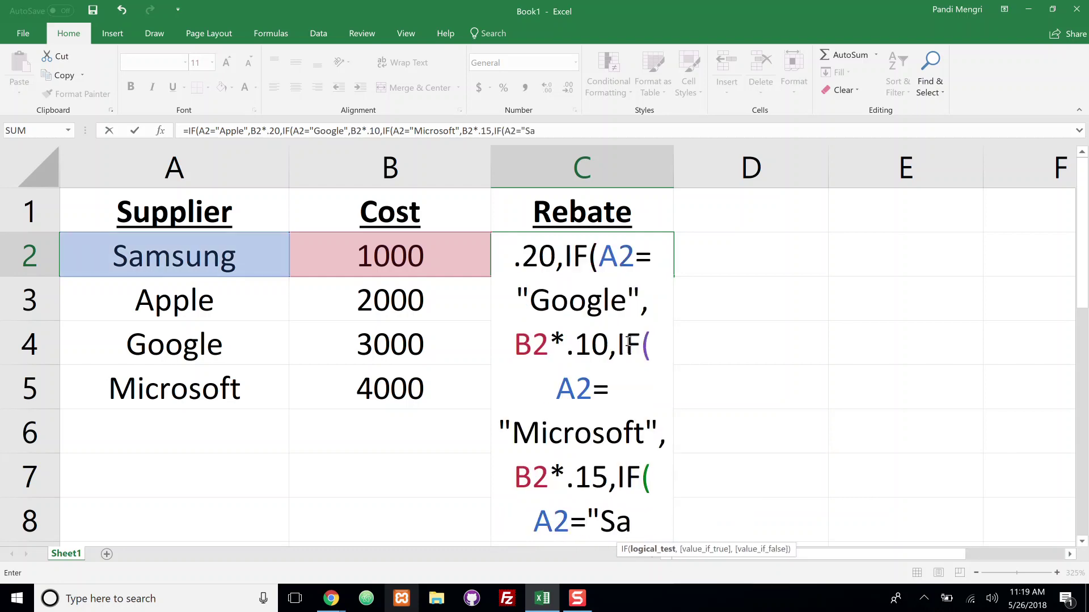
pyautogui.write('msung')
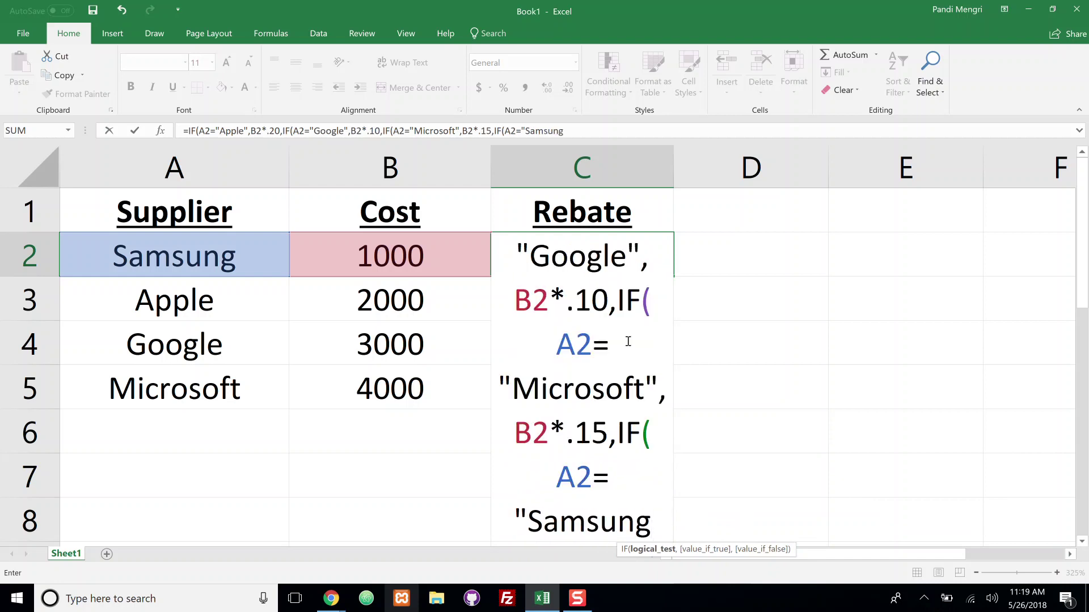
pyautogui.write('",')
# Step: Correct the Samsung test in C2's formula and give Samsung a 4% rebate (B2*.04)
pyautogui.press('BackSpace')
pyautogui.write('",')
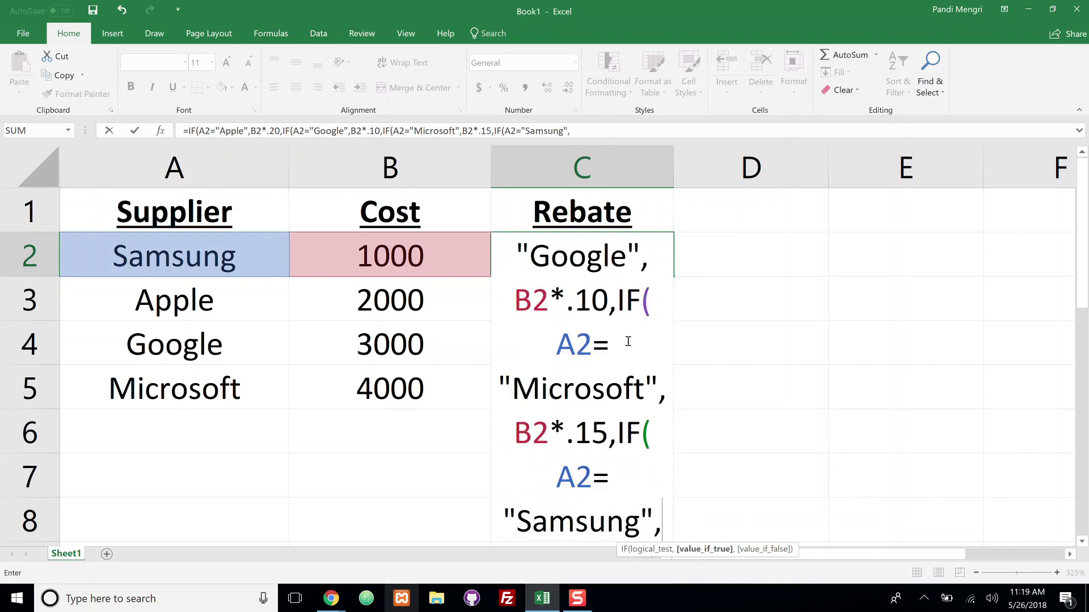
pyautogui.write('A2')
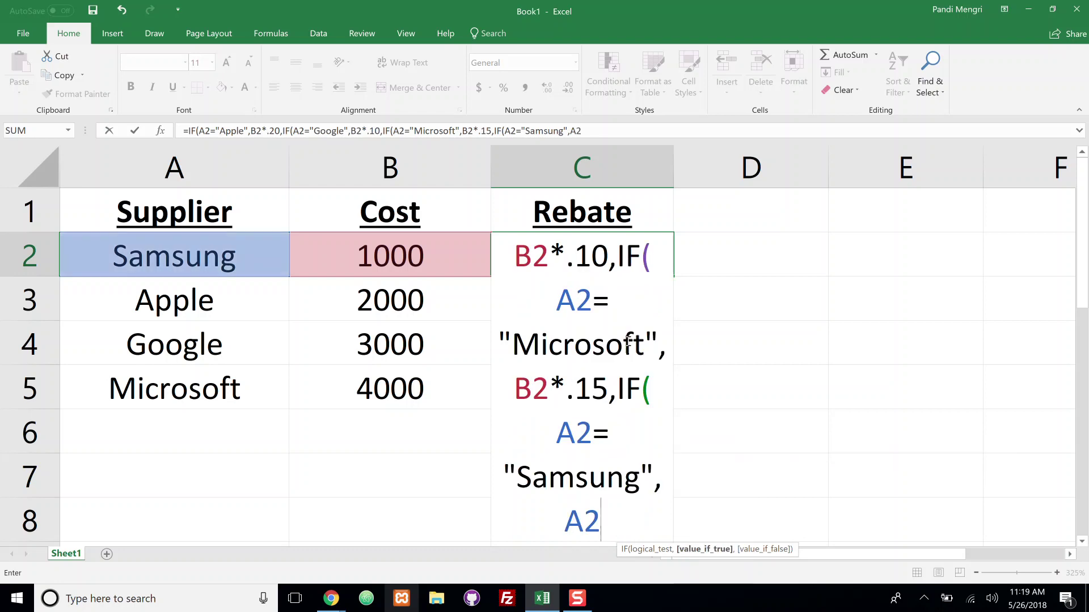
pyautogui.press('BackSpace')
pyautogui.press('BackSpace')
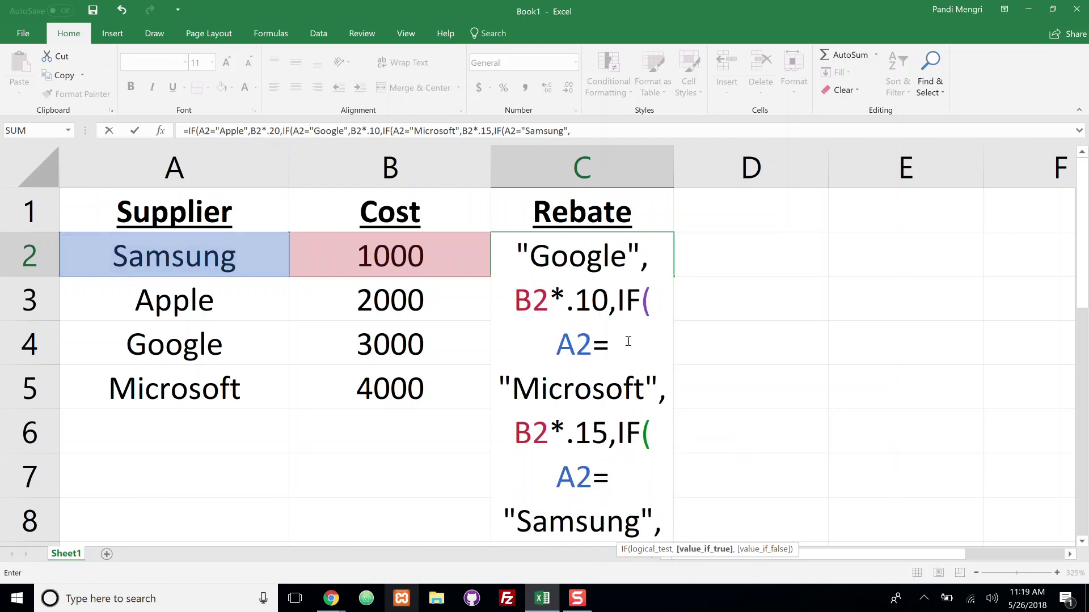
pyautogui.write('B2*')
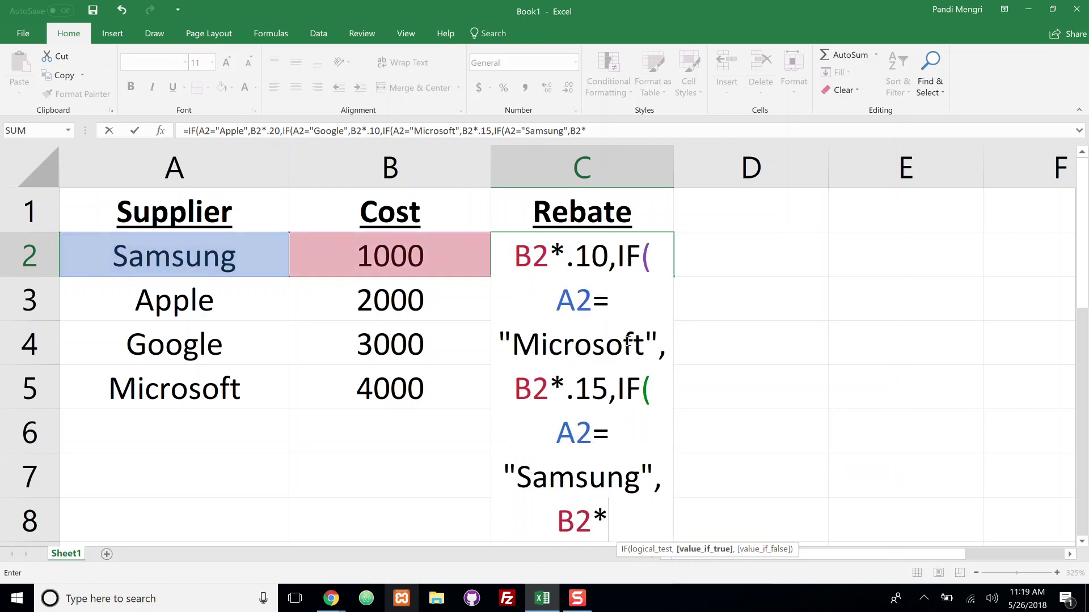
pyautogui.write('.04')
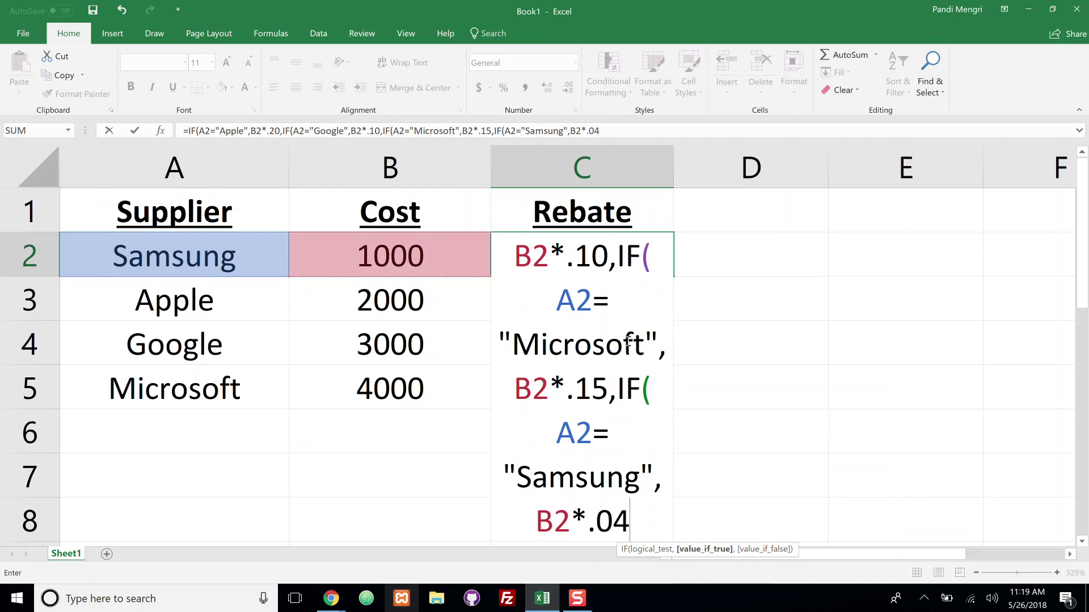
pyautogui.write(',')
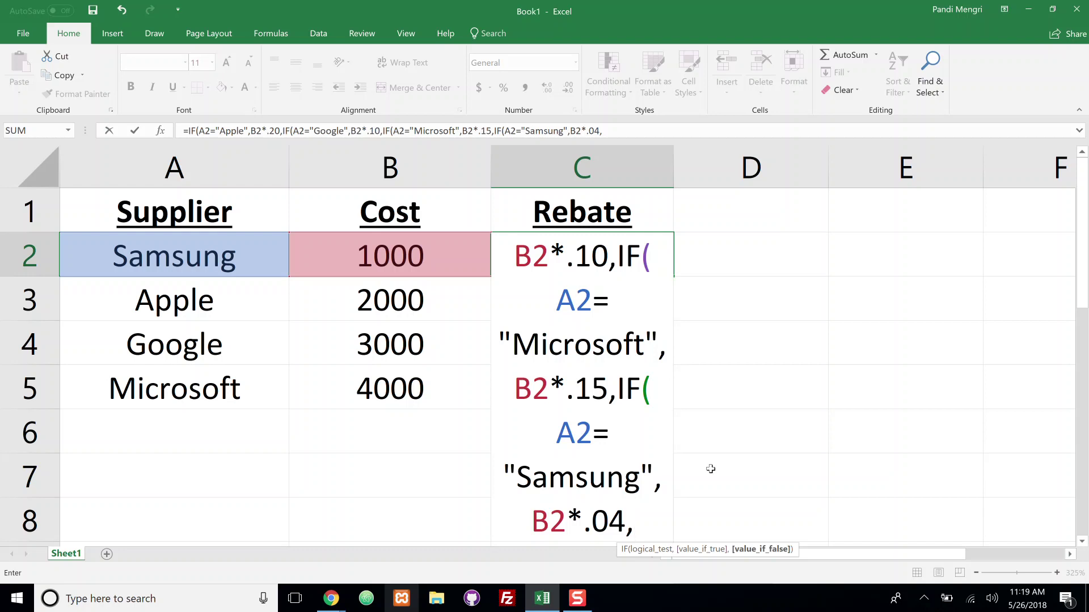
# Step: Close C2's nested IF with a "N/A" fallback and four closing parentheses
pyautogui.write('"')
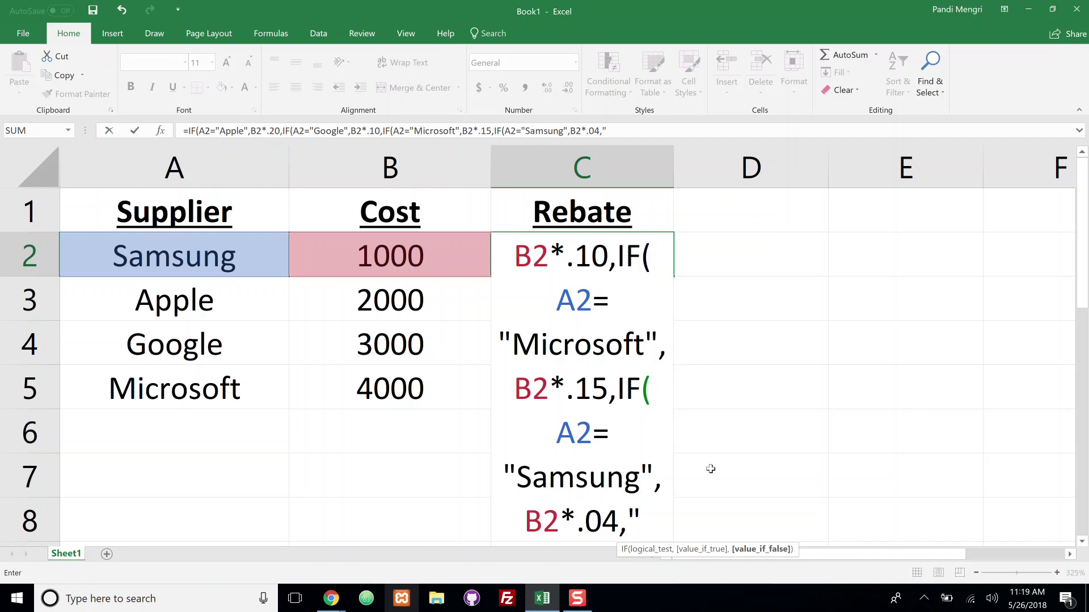
pyautogui.write('N/A"')
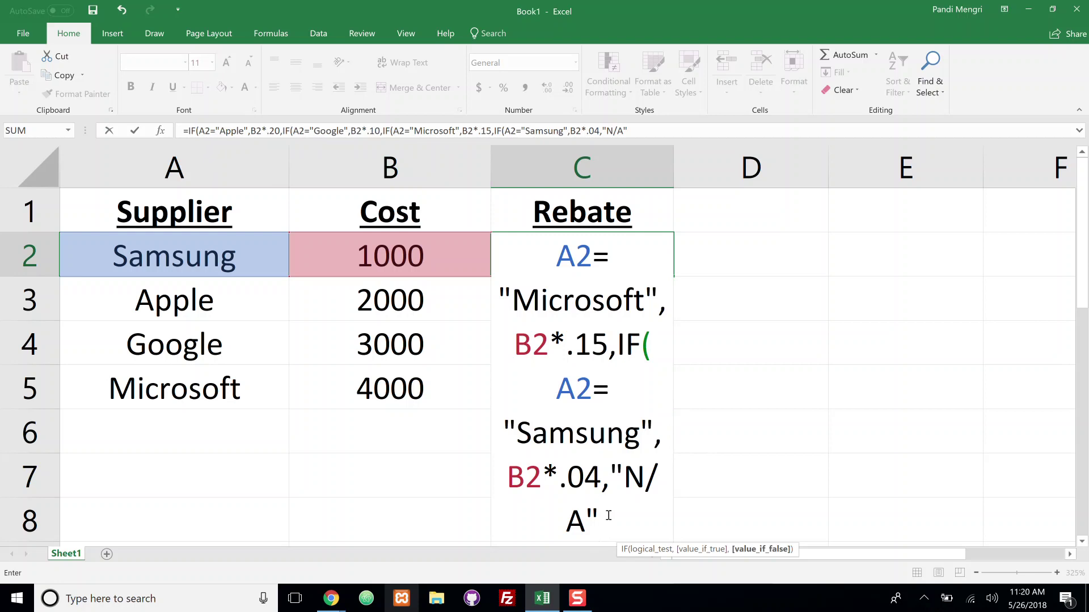
pyautogui.write(')))')
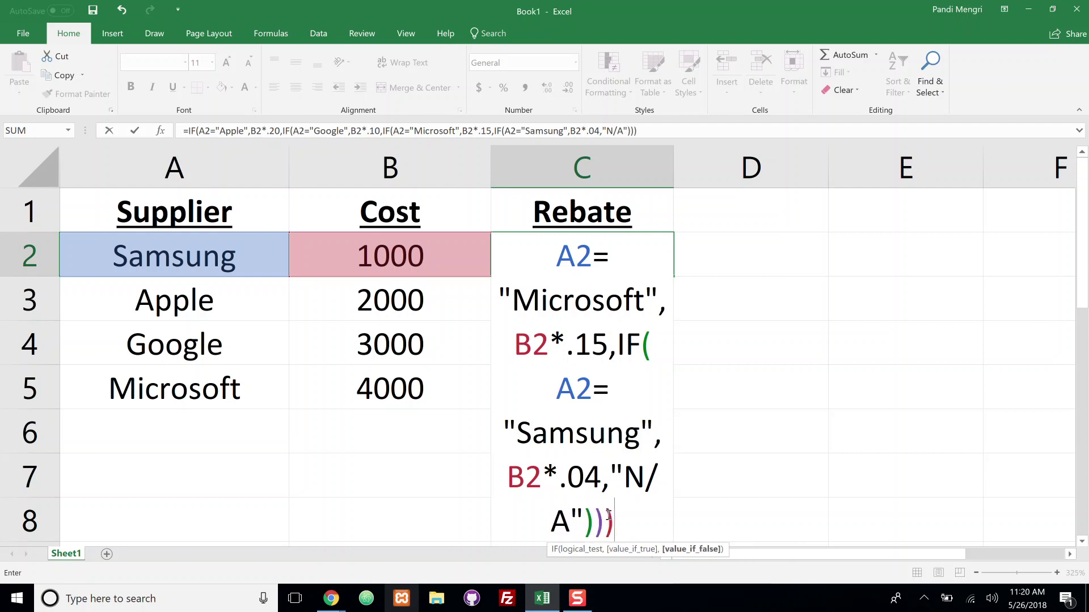
pyautogui.write(')')
# Step: Enter the C2 rebate formula and fill it down to C5, giving 40, 400, 300 and 600
pyautogui.press('Return')
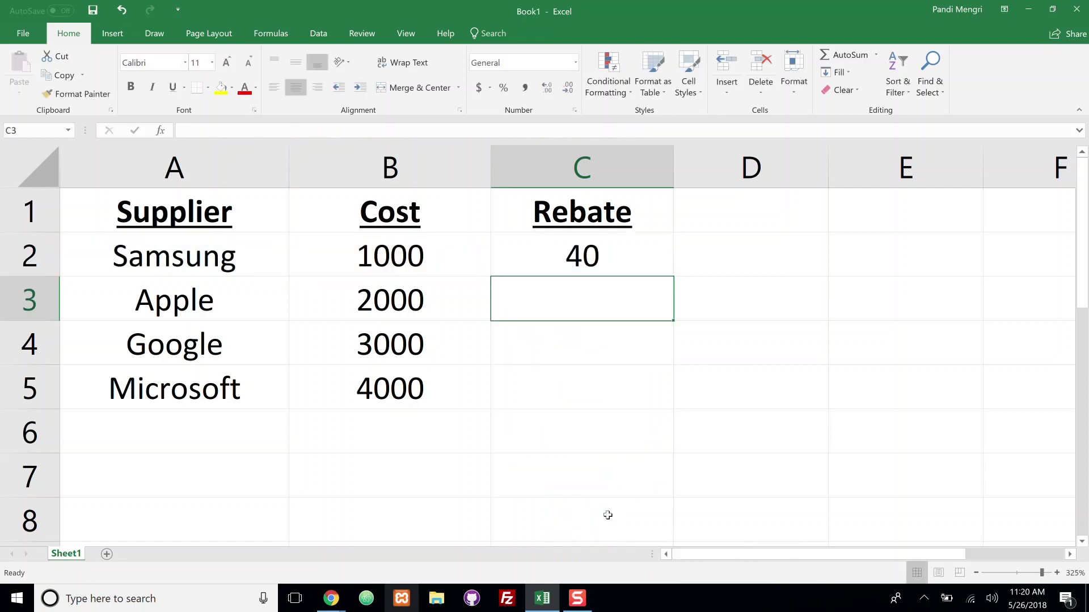
pyautogui.click(592, 245)
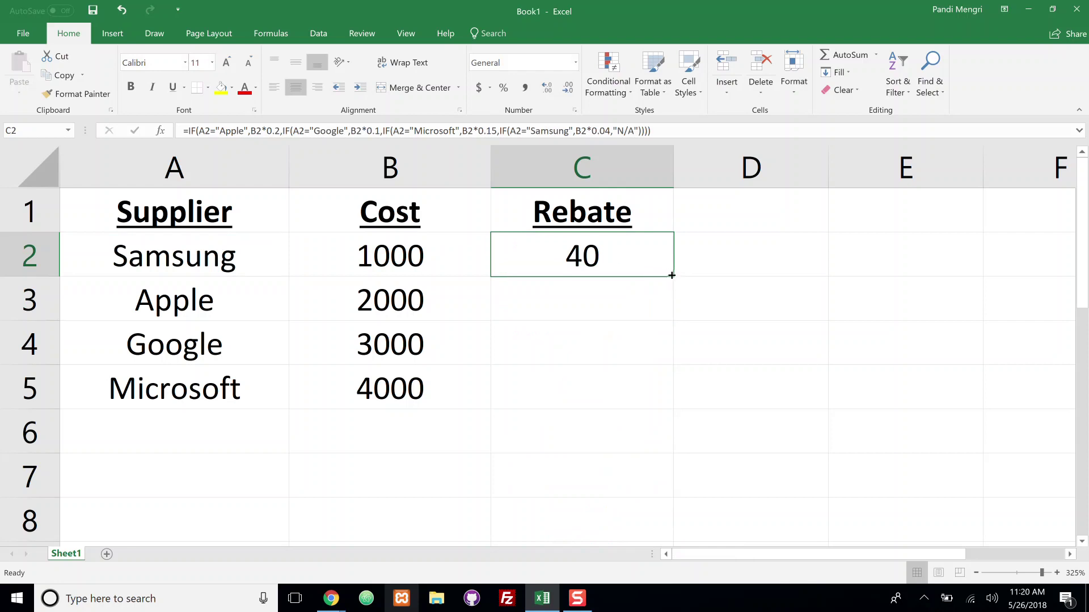
pyautogui.doubleClick(672, 276)
pyautogui.click(651, 448)
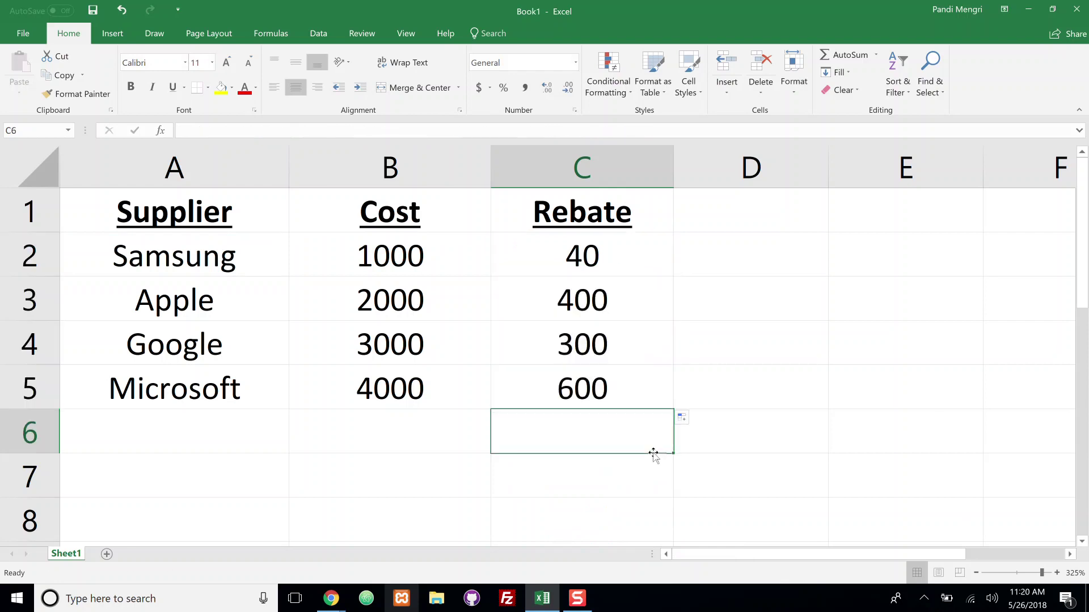
pyautogui.click(554, 248)
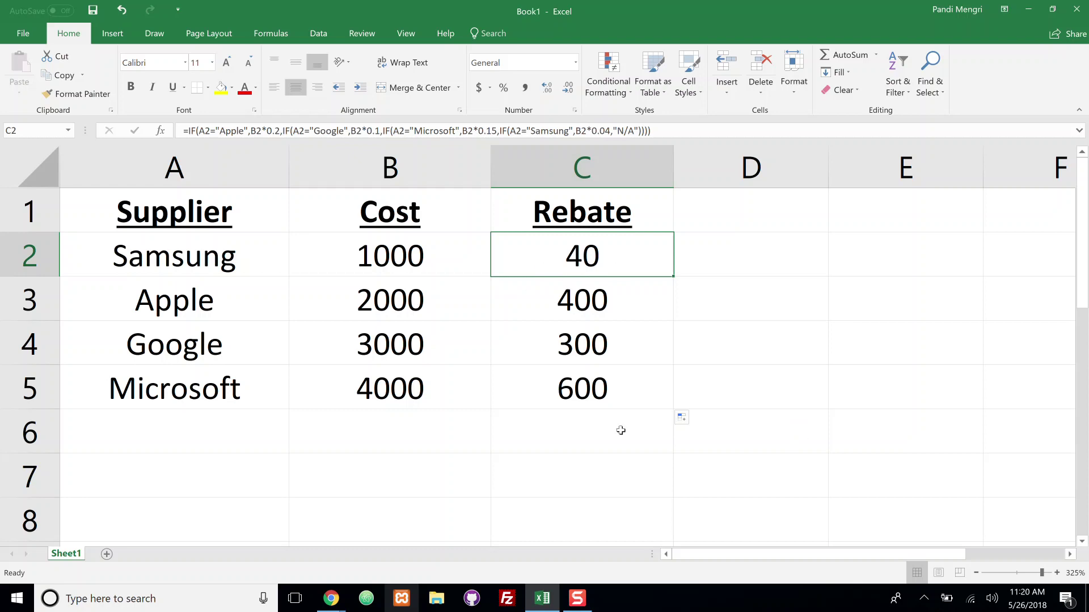
# Step: Add supplier Uber with cost 5000 in row 6 and confirm its Rebate shows N/A
pyautogui.click(218, 445)
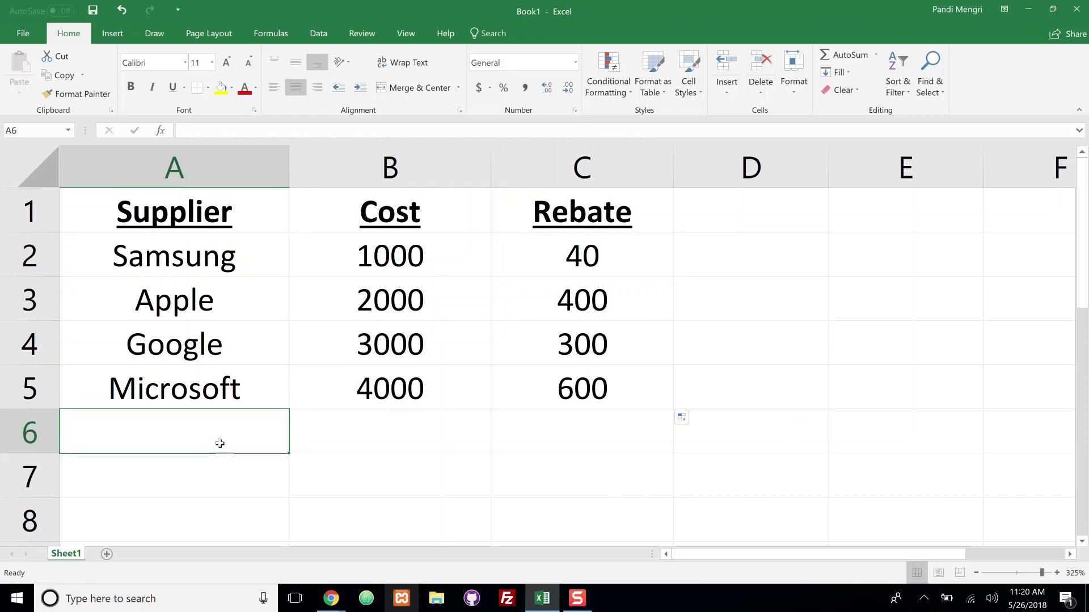
pyautogui.write('Uber')
pyautogui.press('Return')
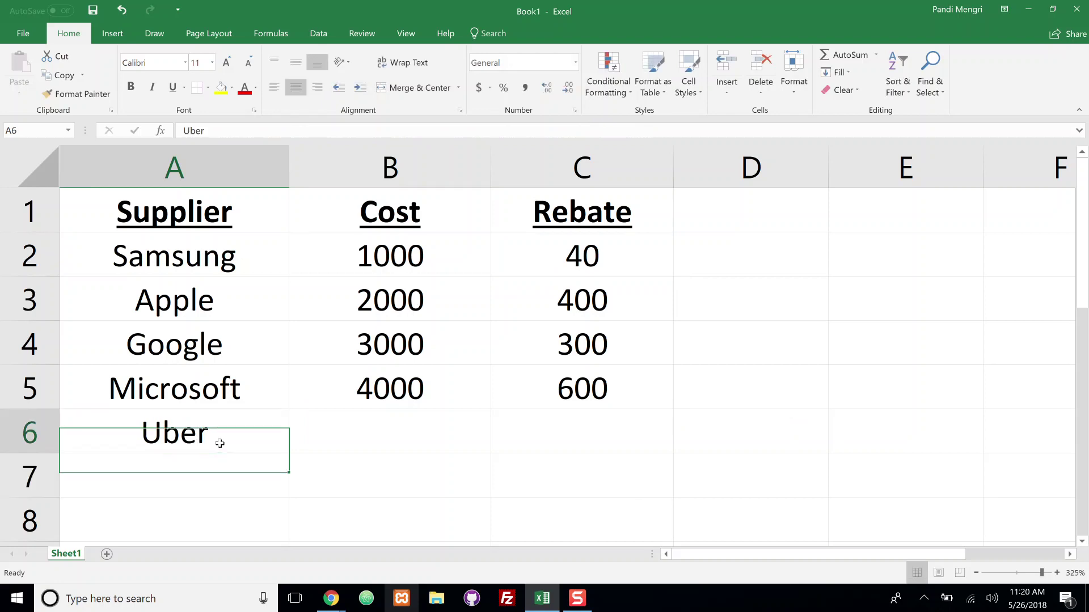
pyautogui.press('Up')
pyautogui.press('Right')
pyautogui.write('5000')
pyautogui.press('Tab')
pyautogui.write('N/A')
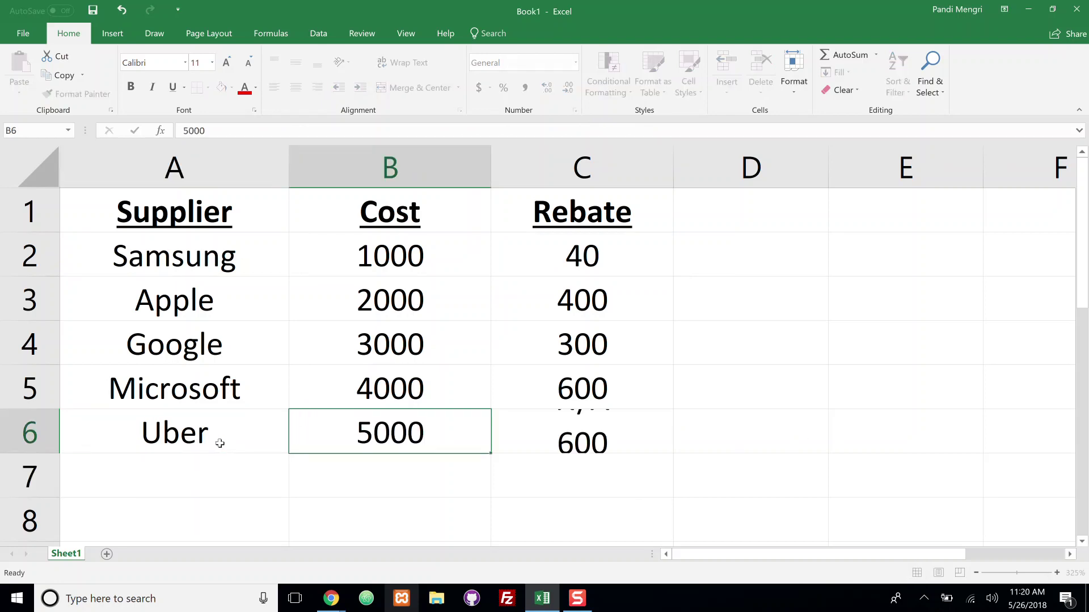
pyautogui.press('Return')
pyautogui.click(572, 430)
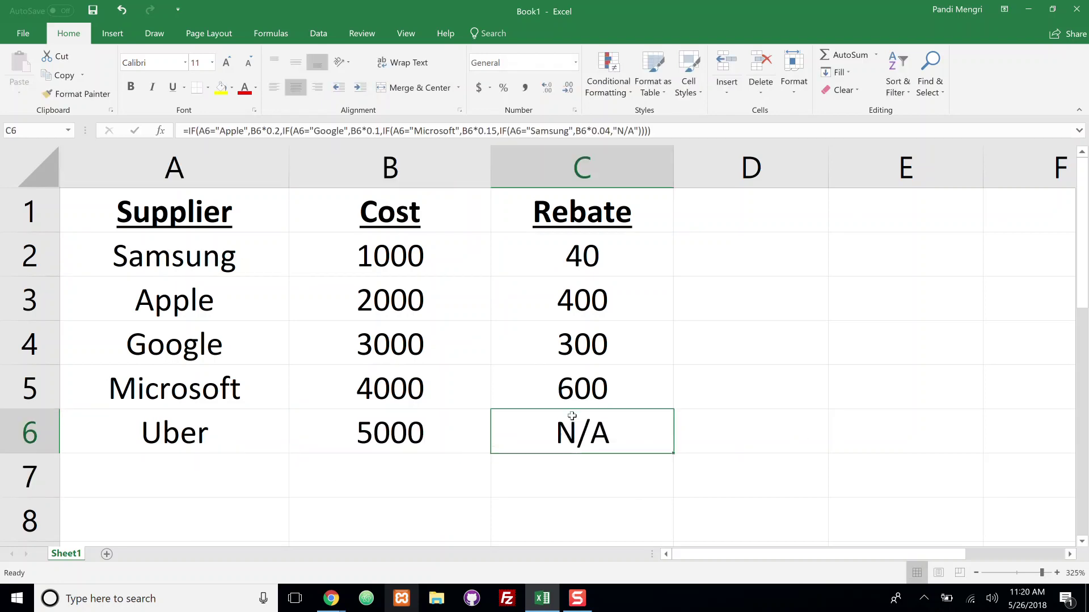